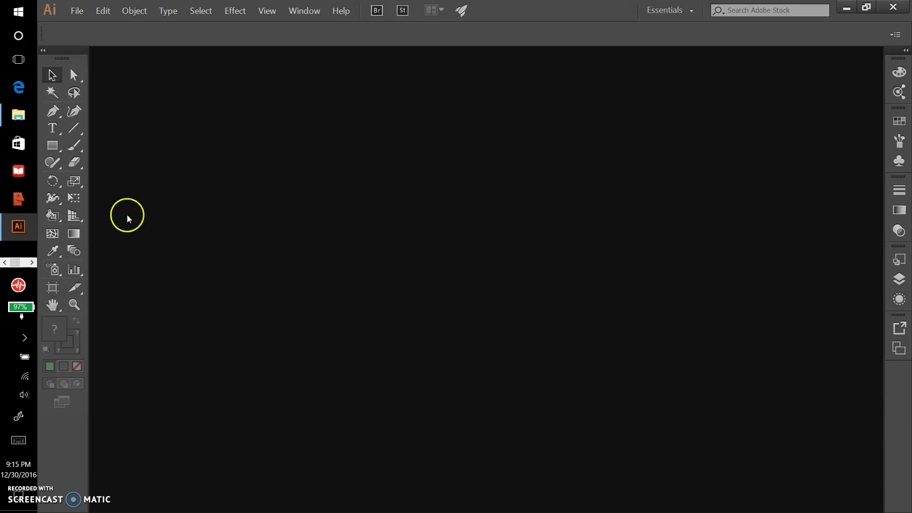
- Open the File menu on the empty Illustrator workspace
{"action": "left_click", "coordinate": [75, 10]}
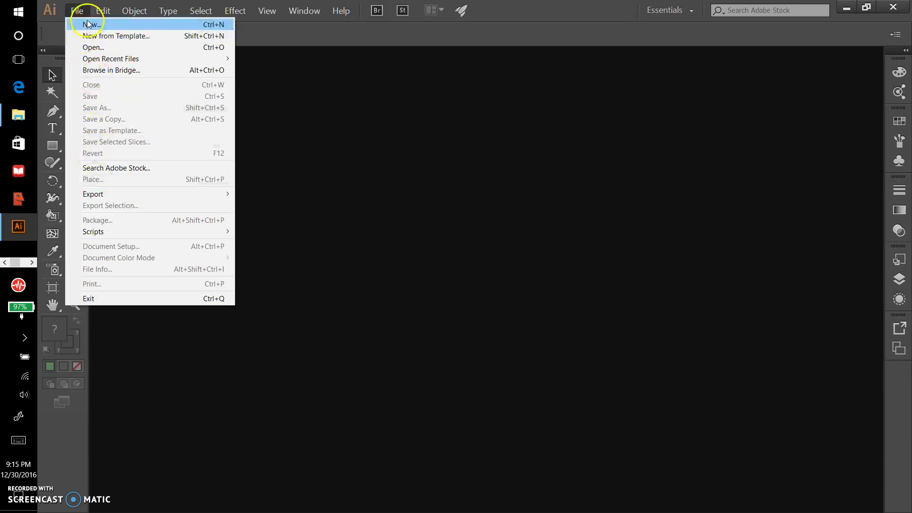
- Create a new Letter 11 × 8.5 in landscape document named 't shirt patterns. lafond'
{"action": "left_click", "coordinate": [76, 10]}
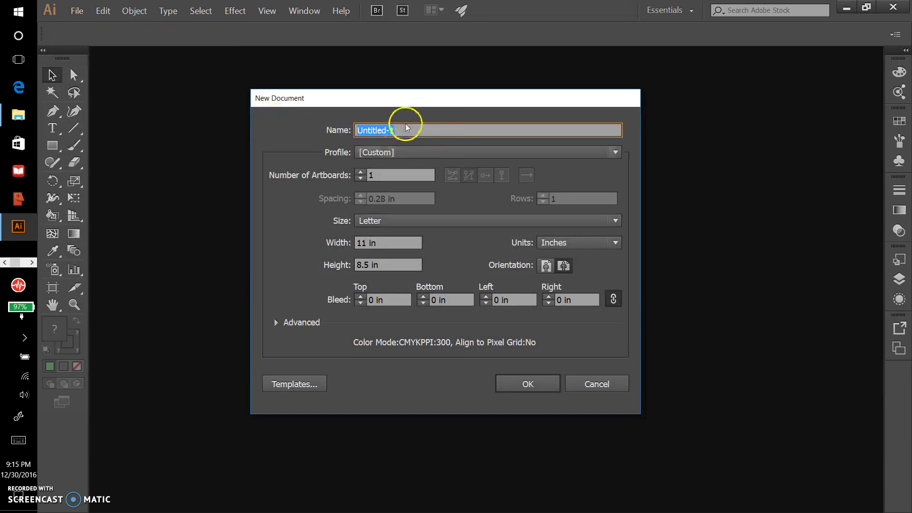
{"action": "key", "text": "BackSpace"}
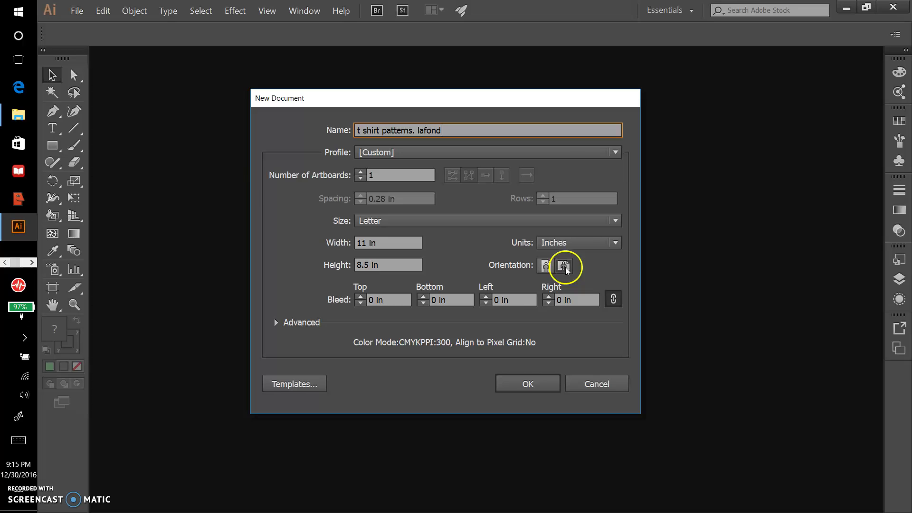
{"action": "left_click", "coordinate": [520, 380]}
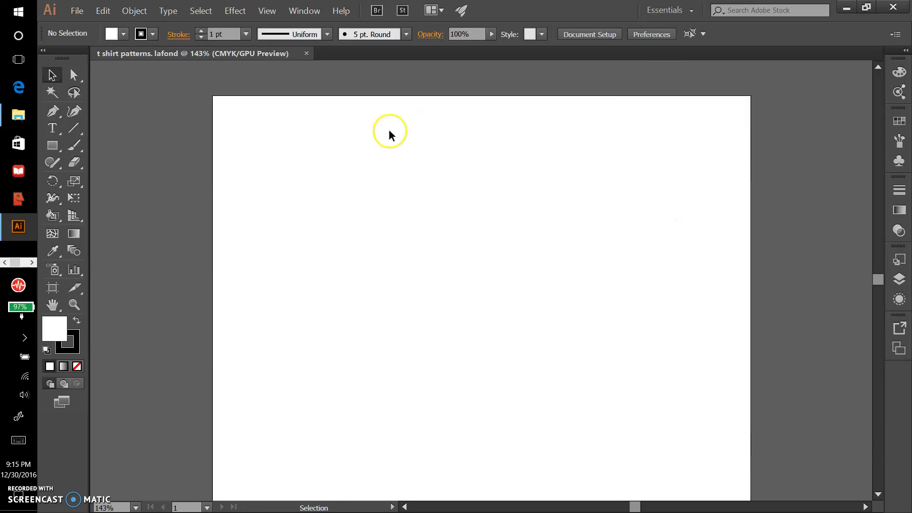
{"action": "left_click", "coordinate": [75, 10]}
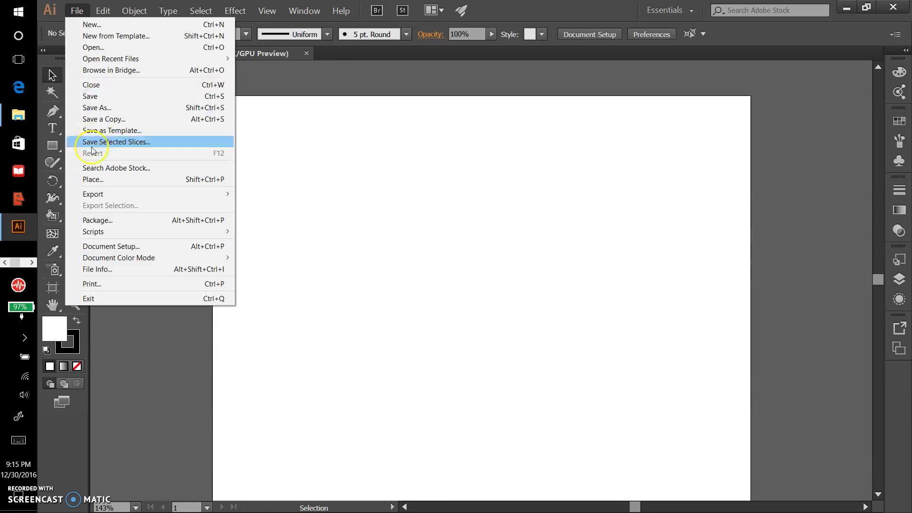
- Place the 'T shirt template' image from the computer graphics > pattern folder
{"action": "left_click", "coordinate": [87, 179]}
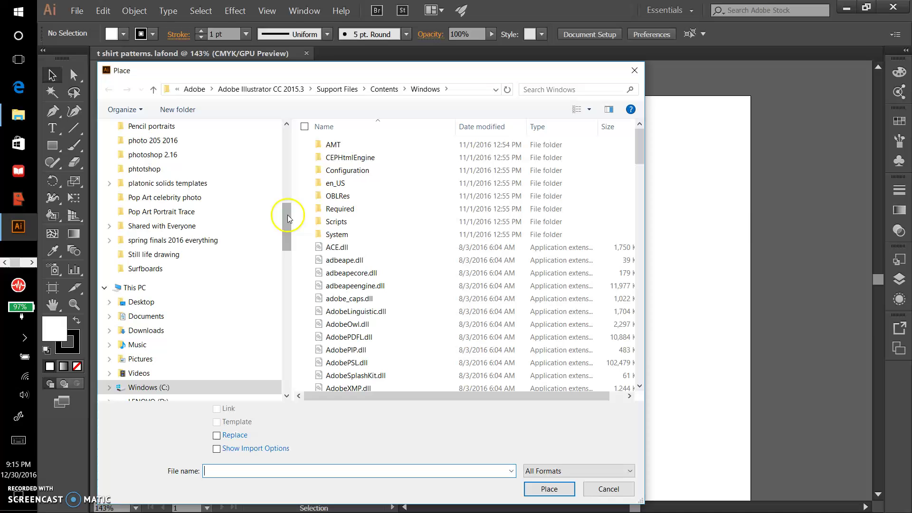
{"action": "left_click_drag", "start_coordinate": [285, 214], "coordinate": [285, 127]}
{"action": "left_click", "coordinate": [146, 172]}
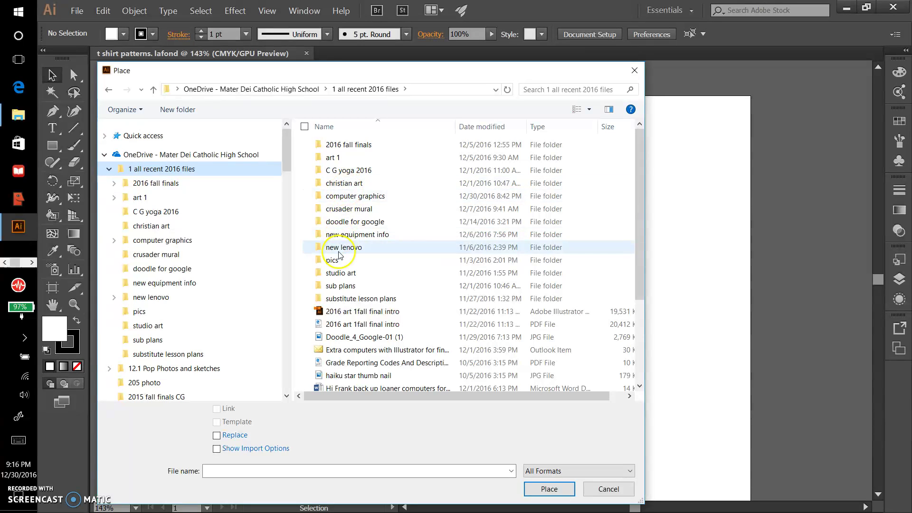
{"action": "left_click", "coordinate": [346, 197]}
{"action": "double_click", "coordinate": [346, 197]}
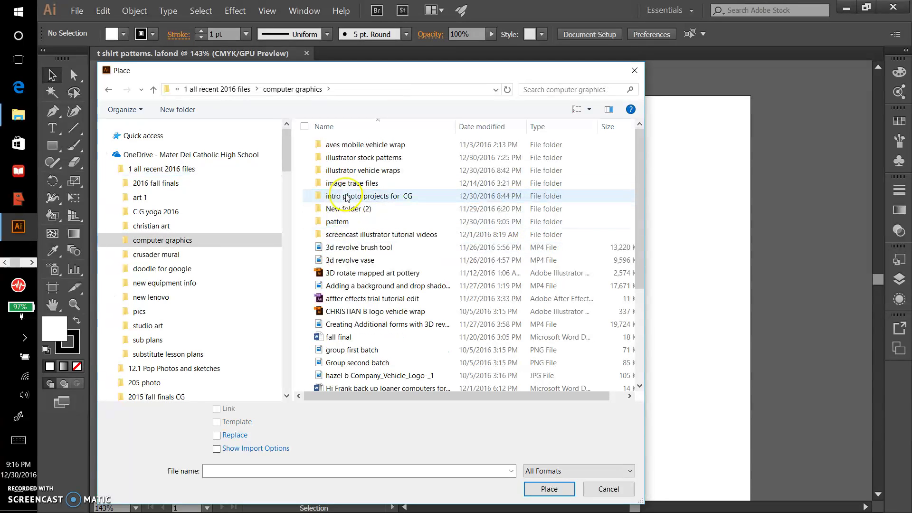
{"action": "double_click", "coordinate": [335, 221]}
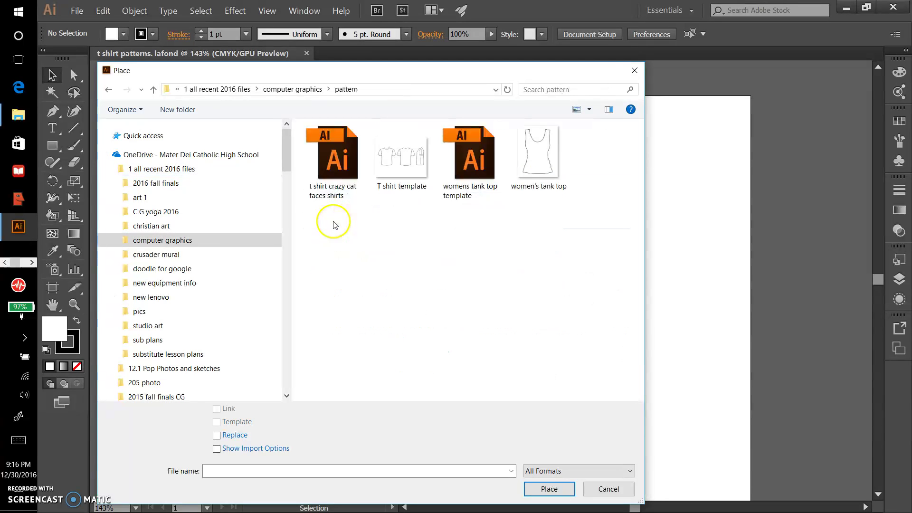
{"action": "left_click", "coordinate": [412, 166]}
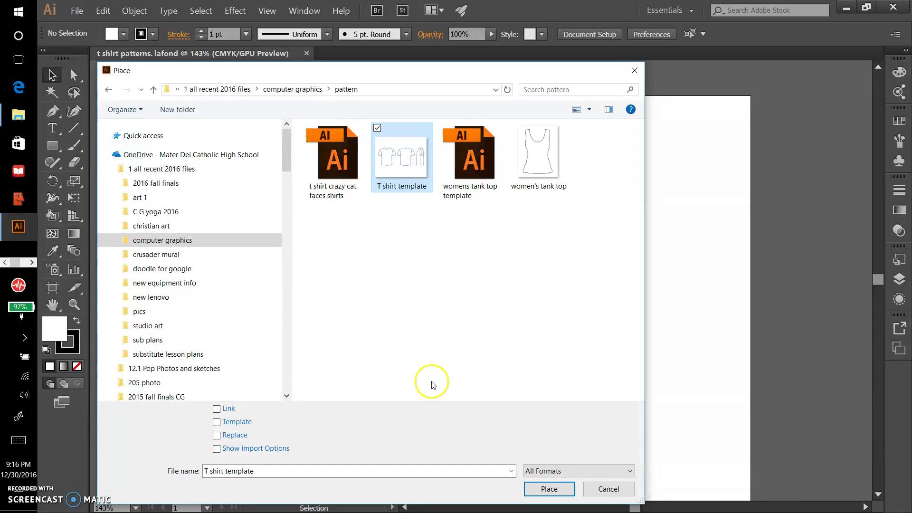
{"action": "left_click", "coordinate": [549, 489]}
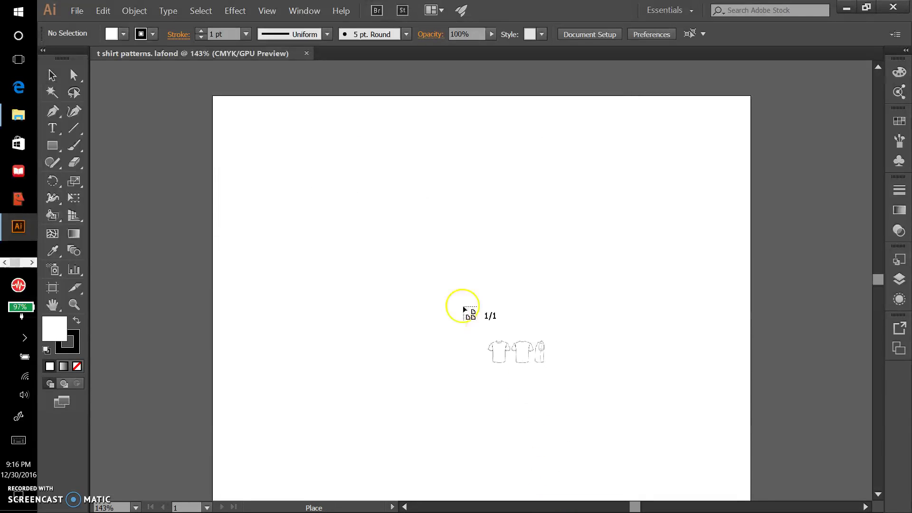
- Drop the T-shirt template onto the artboard and zoom in to 800%
{"action": "left_click", "coordinate": [430, 247]}
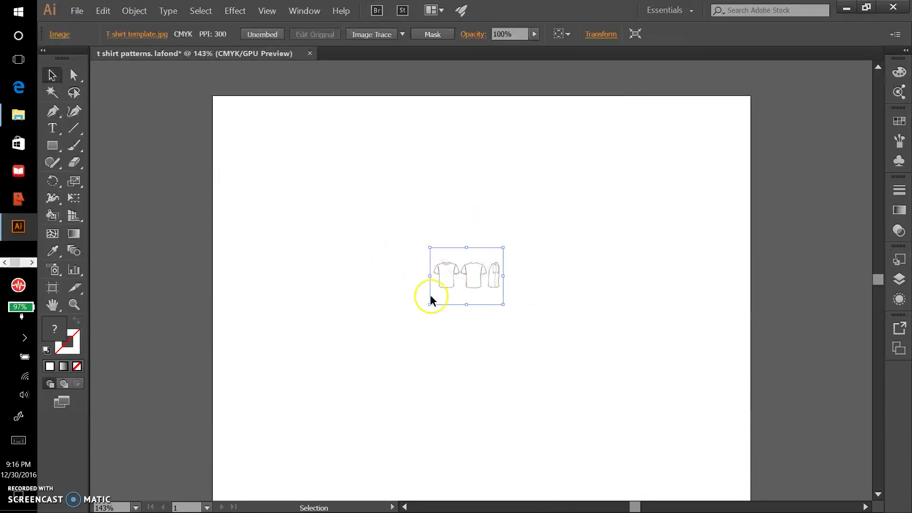
{"action": "key", "text": "ctrl+equal"}
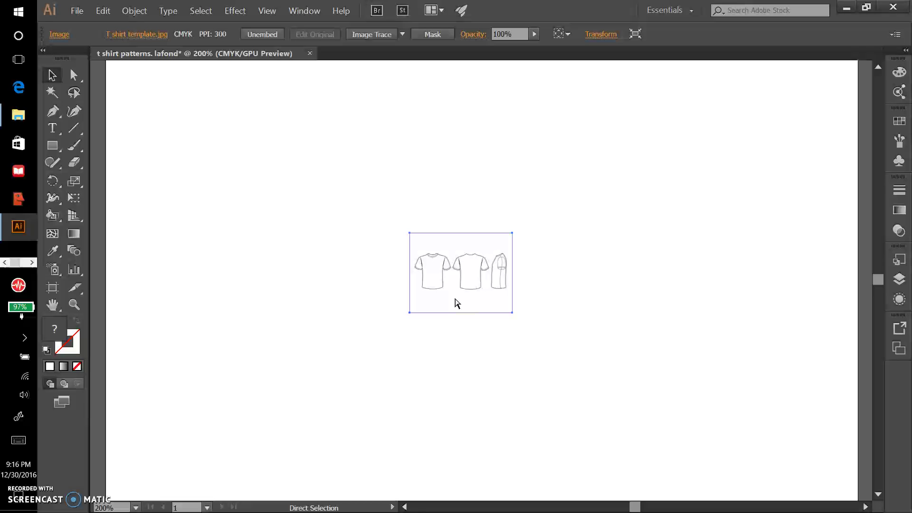
{"action": "key", "text": "ctrl+equal"}
{"action": "key", "text": "ctrl+equal"}
{"action": "key", "text": "ctrl+equal"}
{"action": "key", "text": "ctrl+equal"}
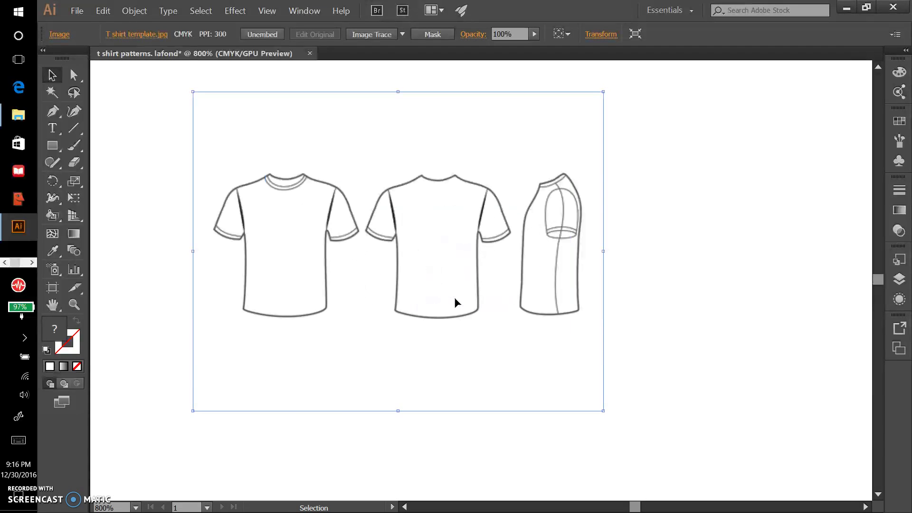
{"action": "left_click", "coordinate": [308, 13]}
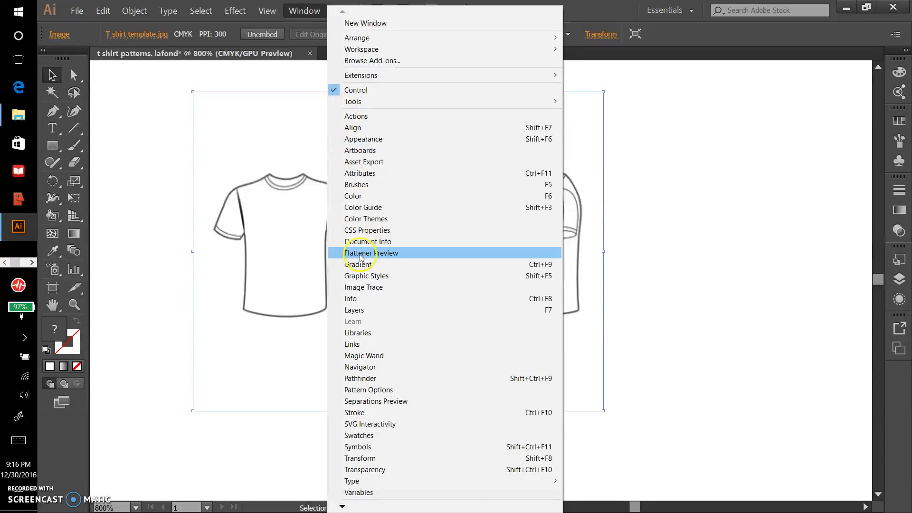
- Trace the T-shirts in black and white, raising the threshold to 225 for 49 paths
{"action": "left_click", "coordinate": [360, 287]}
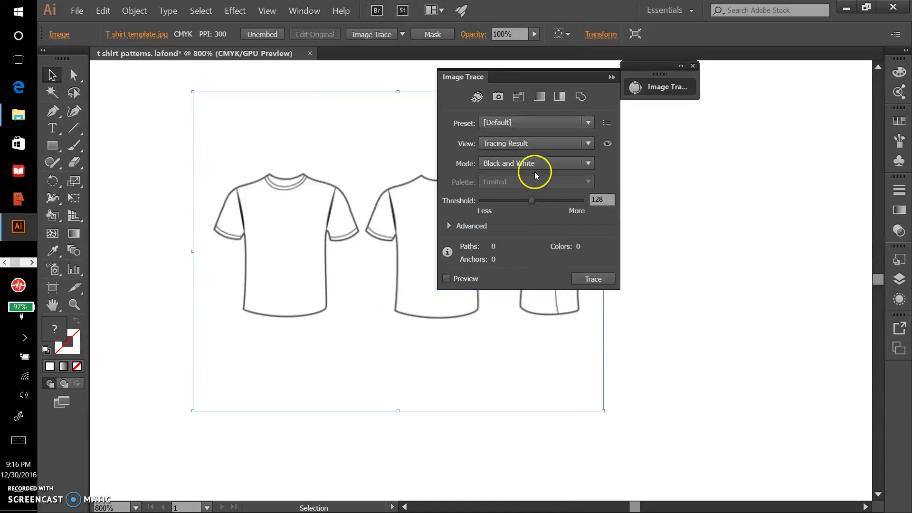
{"action": "left_click", "coordinate": [446, 278]}
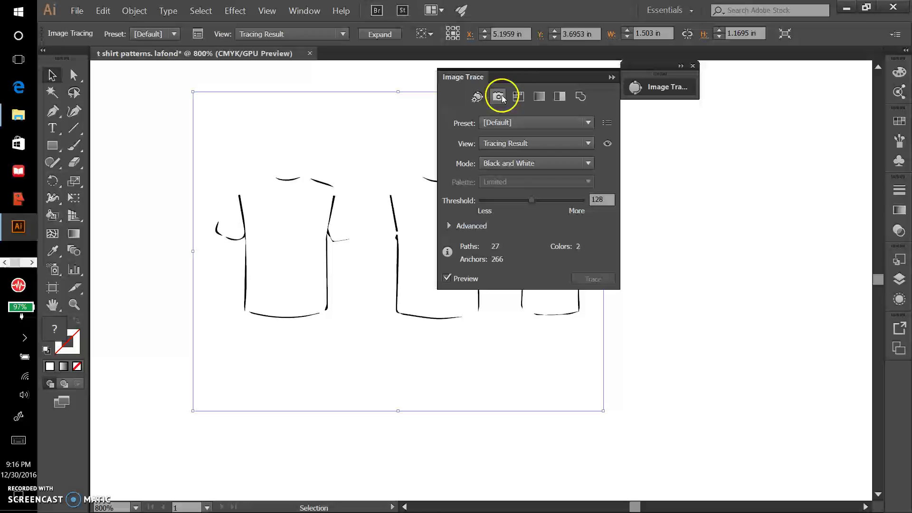
{"action": "mouse_move", "coordinate": [514, 76]}
{"action": "left_mouse_down"}
{"action": "mouse_move", "coordinate": [618, 93]}
{"action": "mouse_move", "coordinate": [700, 83]}
{"action": "left_mouse_up"}
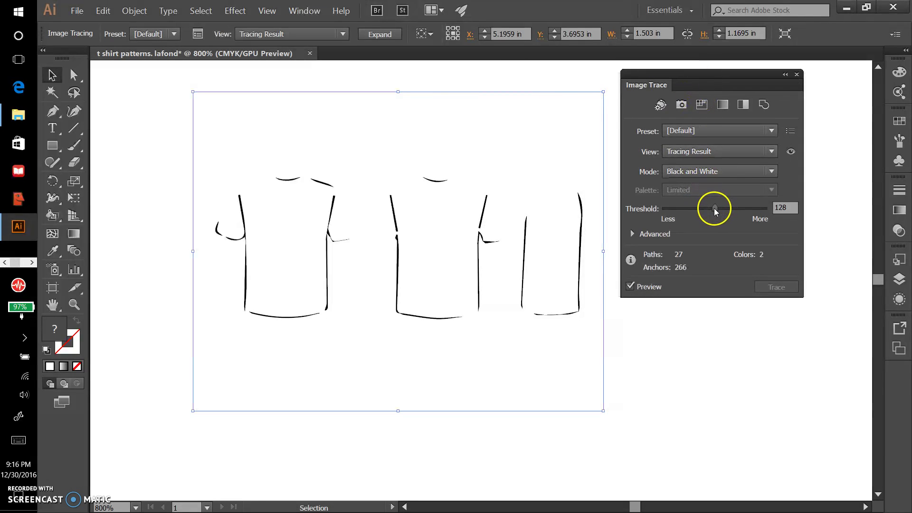
{"action": "left_click_drag", "start_coordinate": [715, 209], "coordinate": [745, 207]}
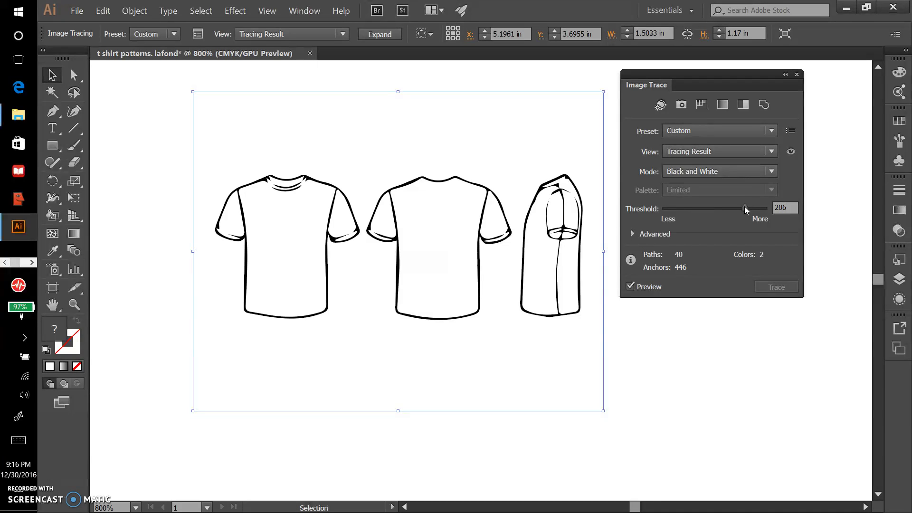
{"action": "left_click", "coordinate": [756, 208]}
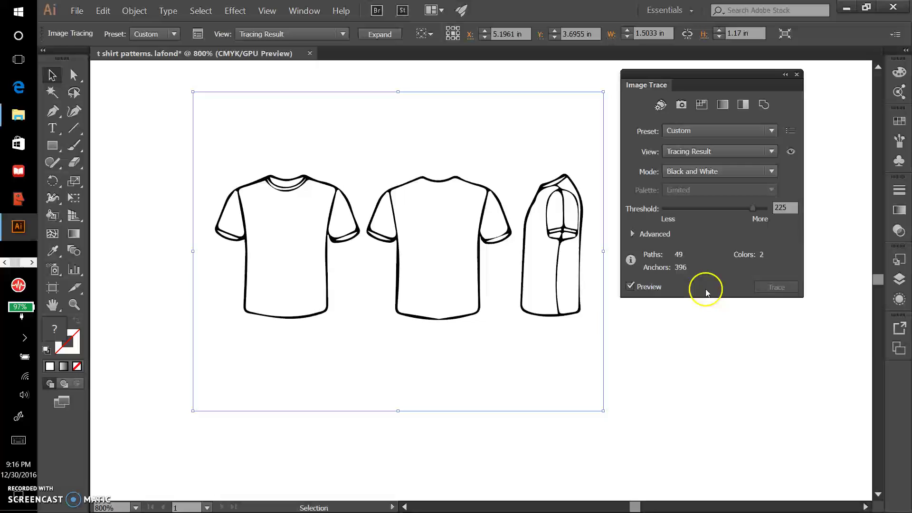
- Expand the T-shirt trace into editable vector paths, then zoom out to the whole artboard
{"action": "left_click", "coordinate": [156, 101]}
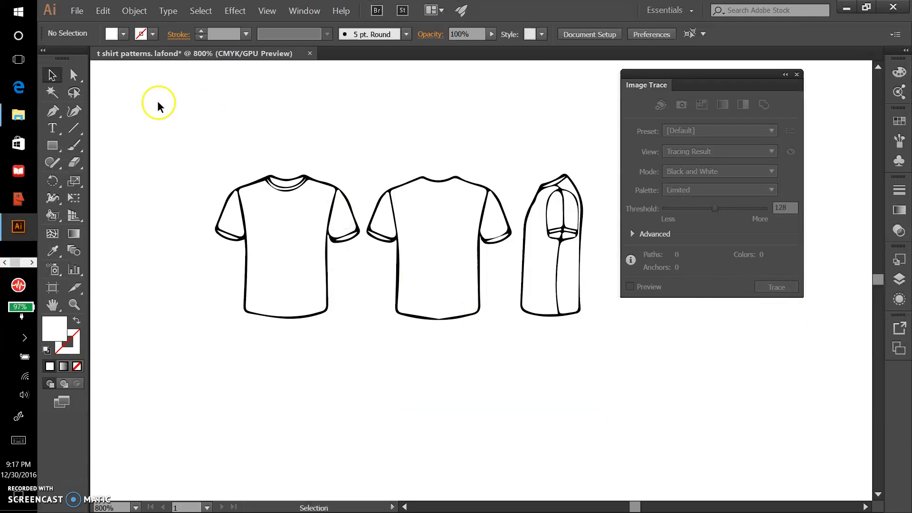
{"action": "left_click", "coordinate": [406, 218]}
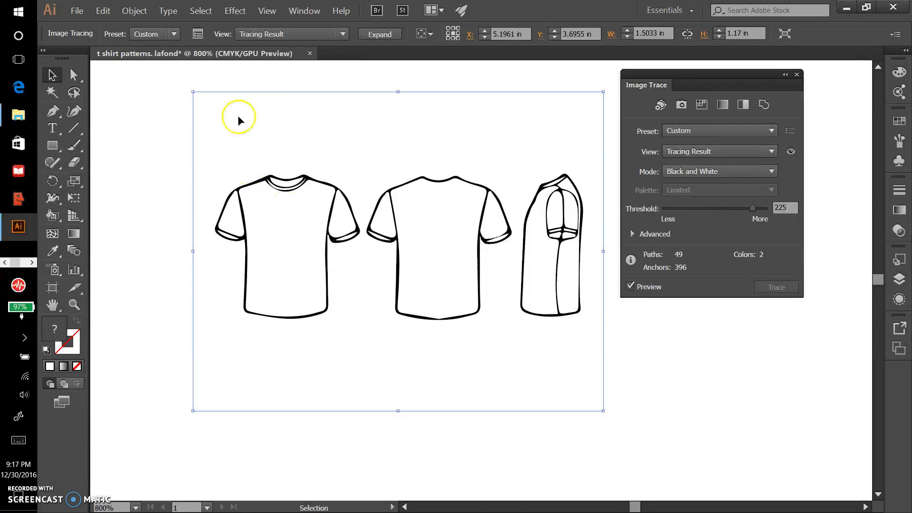
{"action": "left_click", "coordinate": [380, 34]}
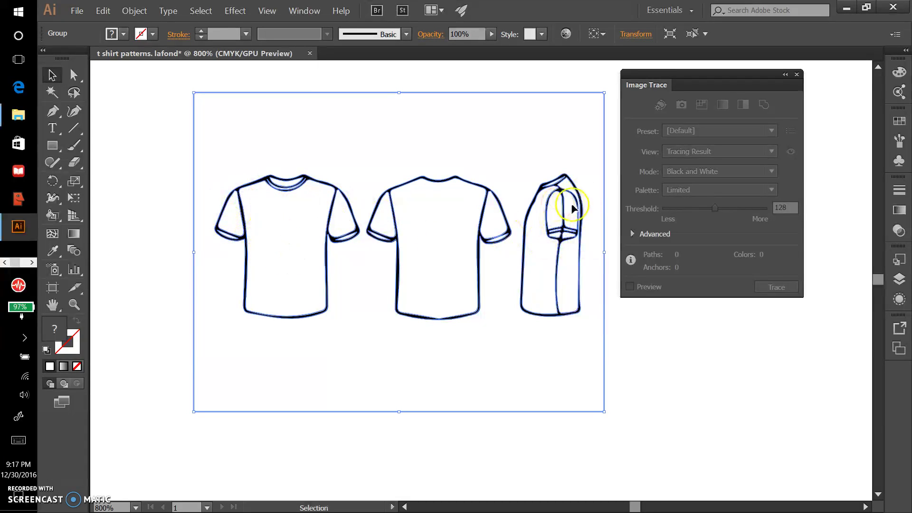
{"action": "key", "text": "a"}
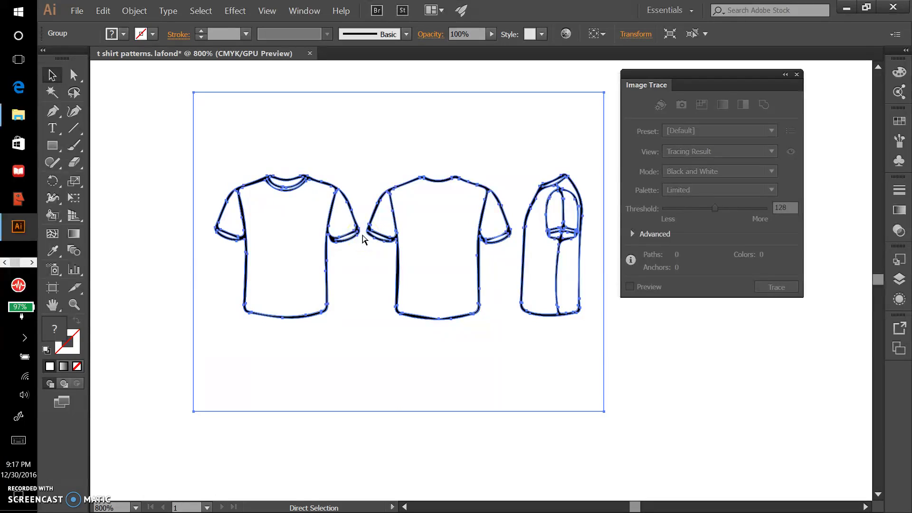
{"action": "key", "text": "ctrl+1"}
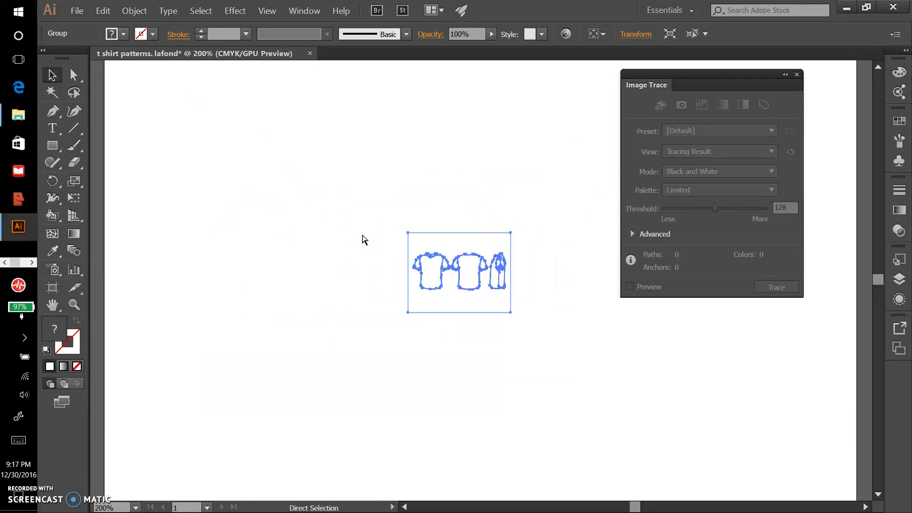
{"action": "key", "text": "ctrl+minus"}
- Scale the traced shirt group up across the landscape artboard
{"action": "key", "text": "v"}
{"action": "left_click", "coordinate": [475, 258]}
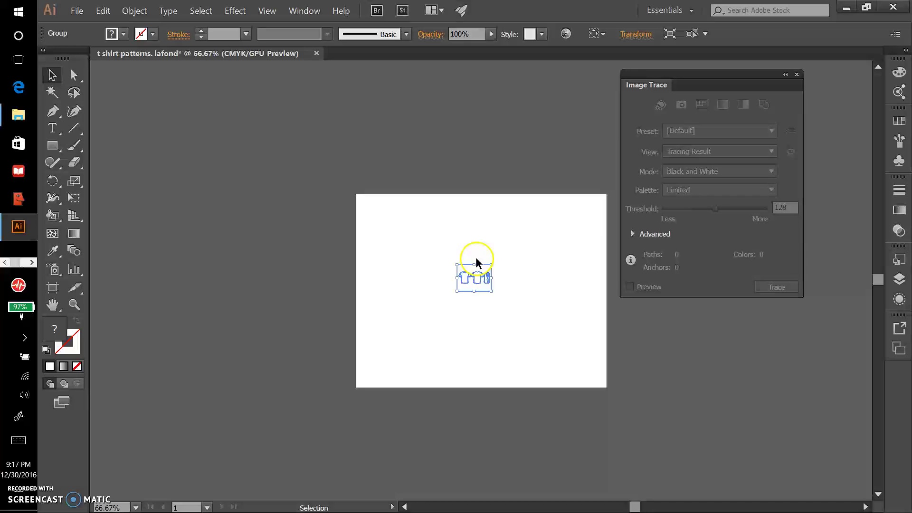
{"action": "key", "text": "ctrl+plus"}
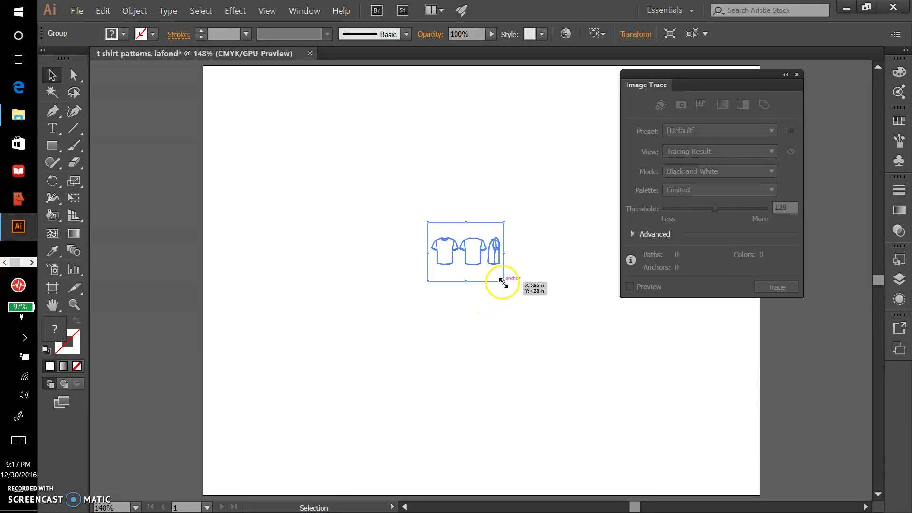
{"action": "mouse_move", "coordinate": [504, 282]}
{"action": "left_mouse_down"}
{"action": "mouse_move", "coordinate": [550, 354]}
{"action": "mouse_move", "coordinate": [706, 471]}
{"action": "mouse_move", "coordinate": [751, 479]}
{"action": "left_mouse_up"}
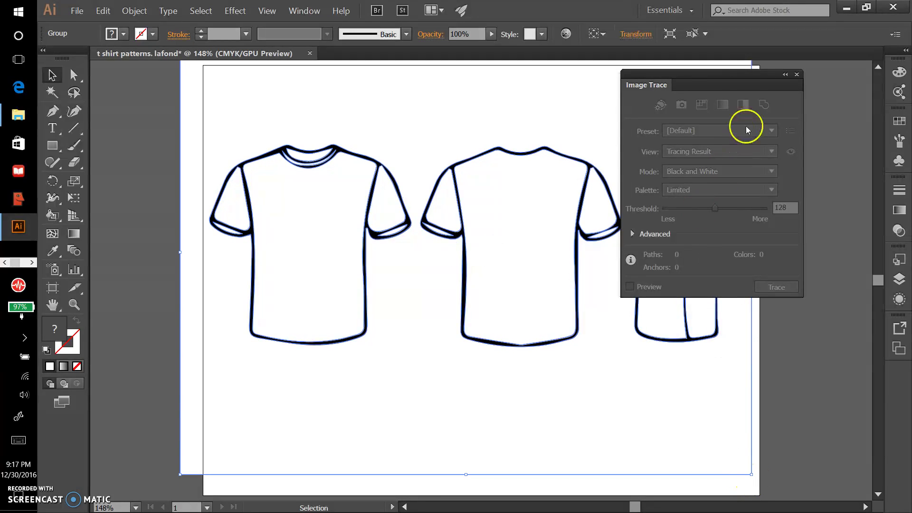
{"action": "mouse_move", "coordinate": [754, 85]}
{"action": "left_mouse_down"}
{"action": "mouse_move", "coordinate": [896, 132]}
{"action": "mouse_move", "coordinate": [896, 143]}
{"action": "left_mouse_up"}
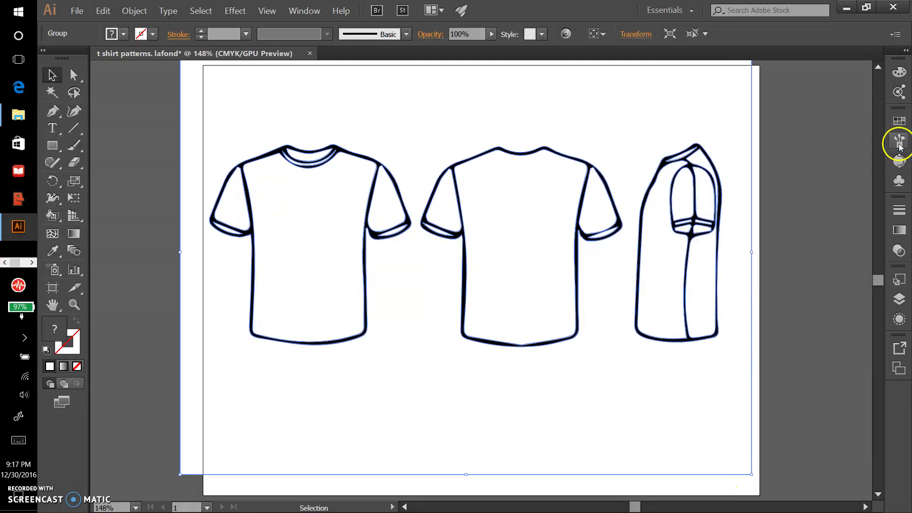
- Reposition and fine-tune the group to about 10.99 × 8.55 in within the artboard
{"action": "right_click", "coordinate": [543, 352]}
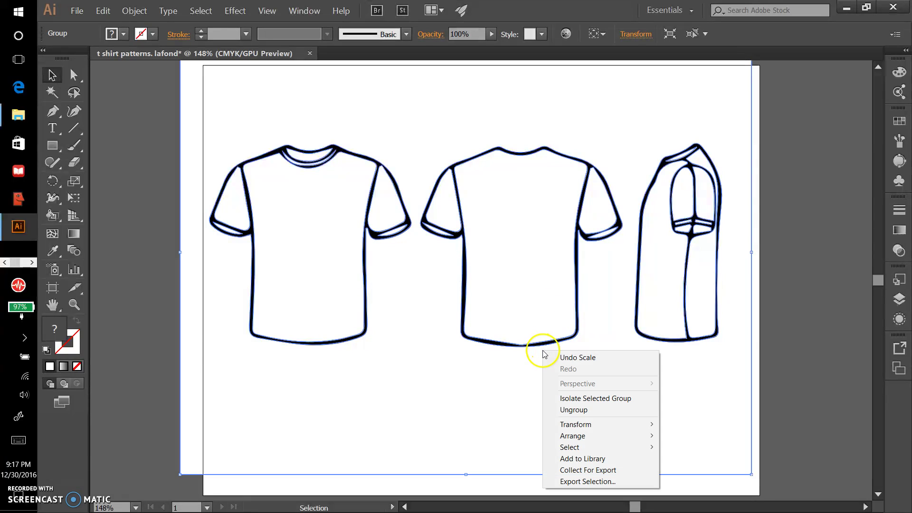
{"action": "mouse_move", "coordinate": [506, 374]}
{"action": "left_mouse_down"}
{"action": "mouse_move", "coordinate": [525, 380]}
{"action": "mouse_move", "coordinate": [517, 385]}
{"action": "left_mouse_up"}
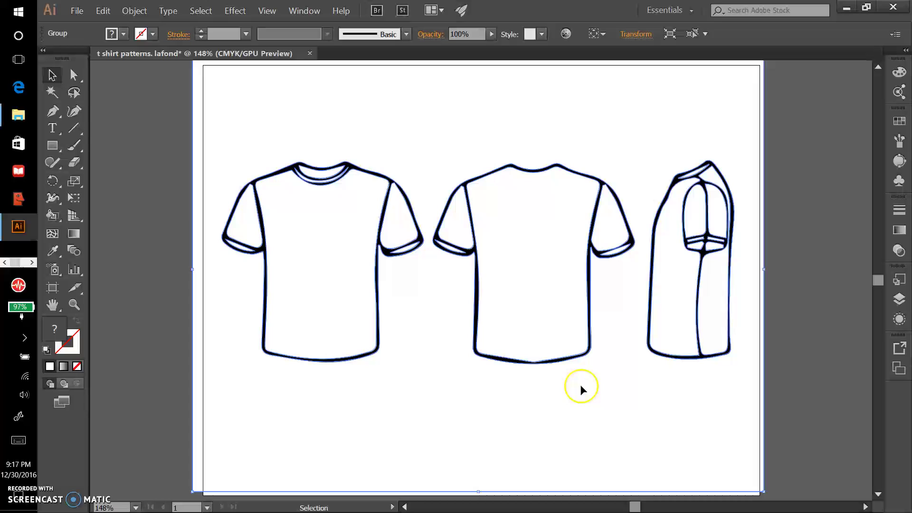
{"action": "key", "text": "Down"}
{"action": "key", "text": "Down"}
{"action": "key", "text": "Down"}
{"action": "key", "text": "Down"}
{"action": "key", "text": "Down"}
{"action": "key", "text": "Down"}
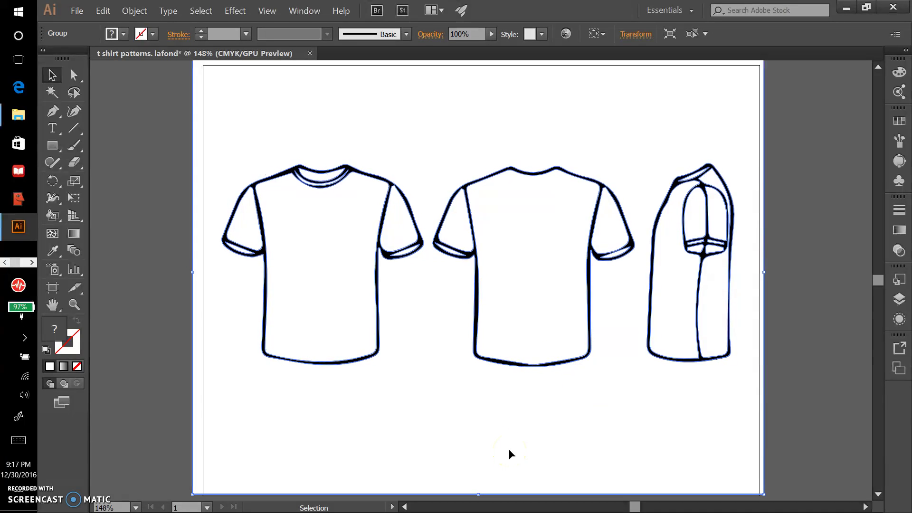
{"action": "scroll", "coordinate": [428, 399], "scroll_direction": "up", "scroll_amount": 4}
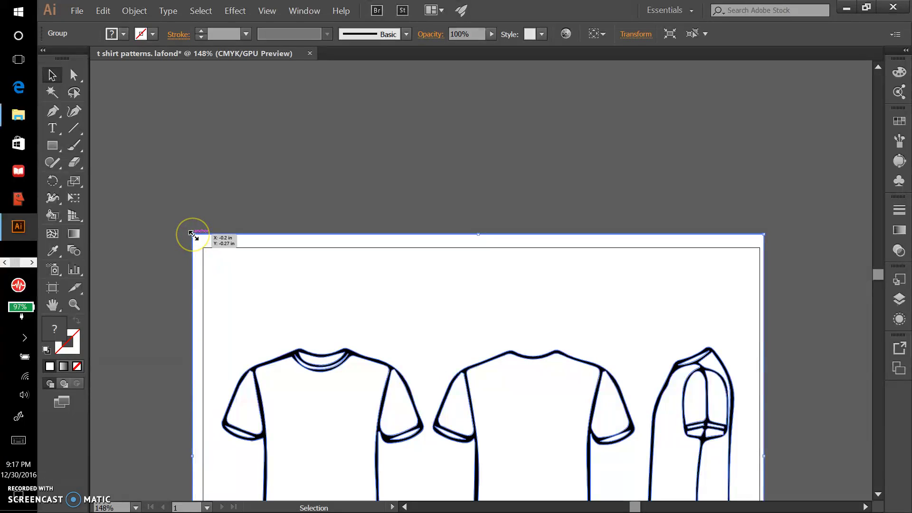
{"action": "left_click_drag", "start_coordinate": [191, 233], "coordinate": [193, 245]}
{"action": "scroll", "coordinate": [224, 250], "scroll_direction": "down", "scroll_amount": 9}
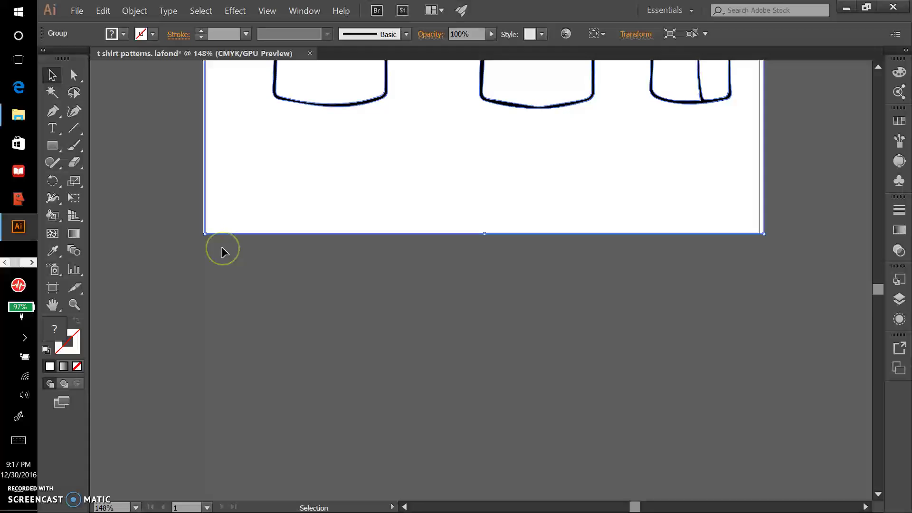
{"action": "scroll", "coordinate": [222, 251], "scroll_direction": "up", "scroll_amount": 5}
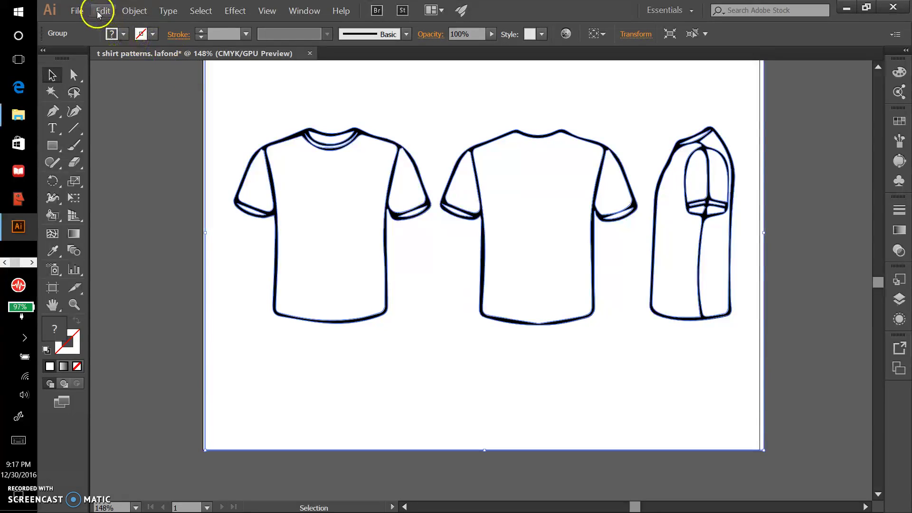
- Turn the enlarged shirt group into a Live Paint group with Object > Live Paint > Make
{"action": "left_click", "coordinate": [134, 11]}
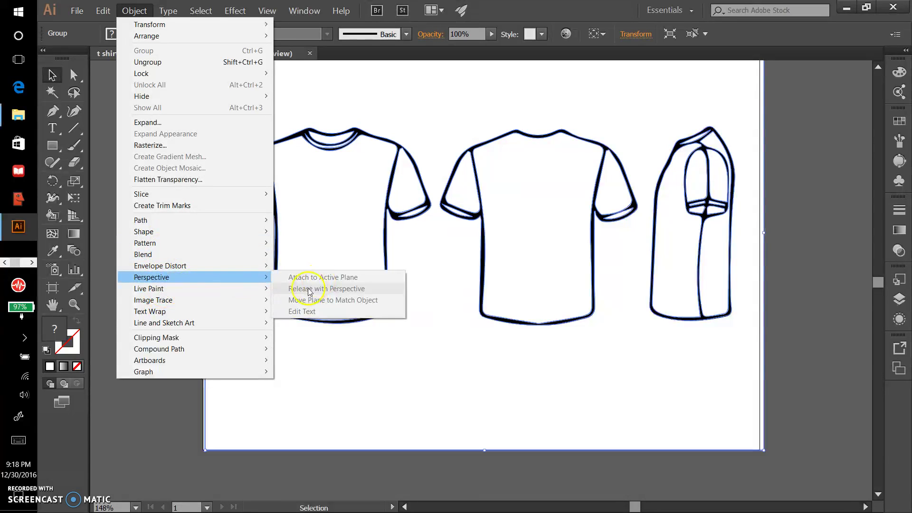
{"action": "mouse_move", "coordinate": [253, 291]}
{"action": "left_click", "coordinate": [297, 289]}
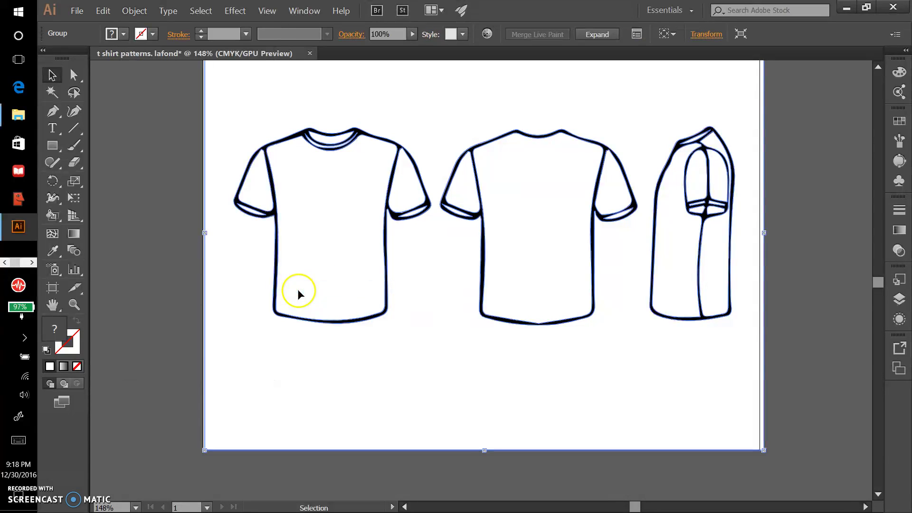